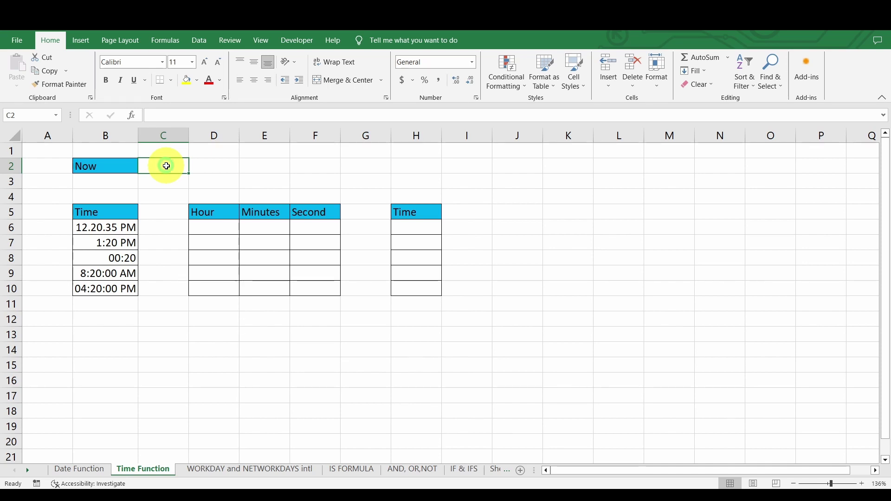
Step: Enter the NOW function in C2 beside the Now label and compare its result with the system clock's date
type("=")
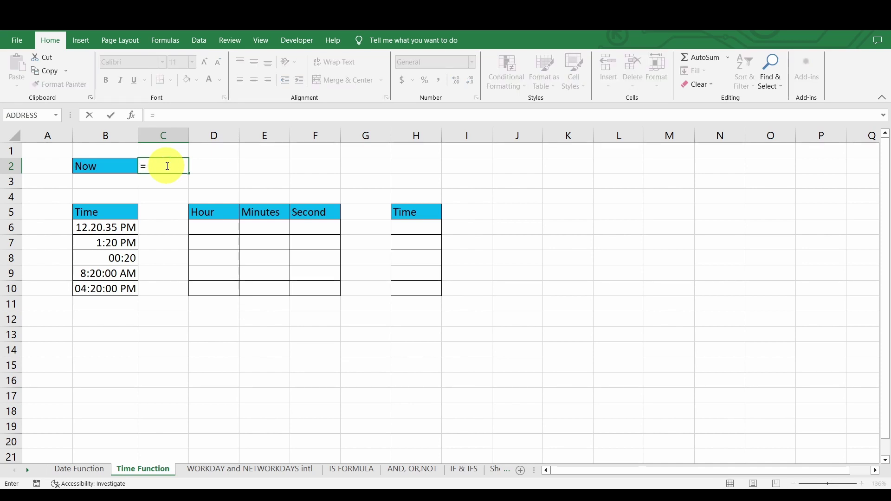
type("NOW")
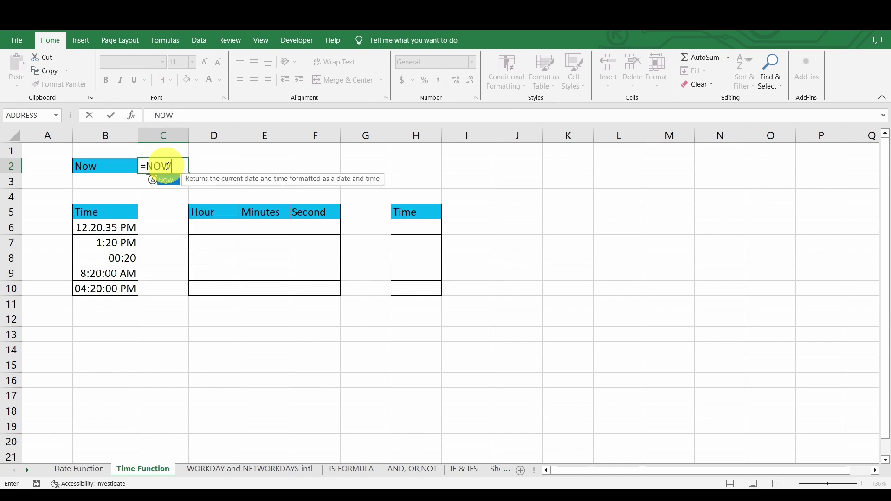
type("(")
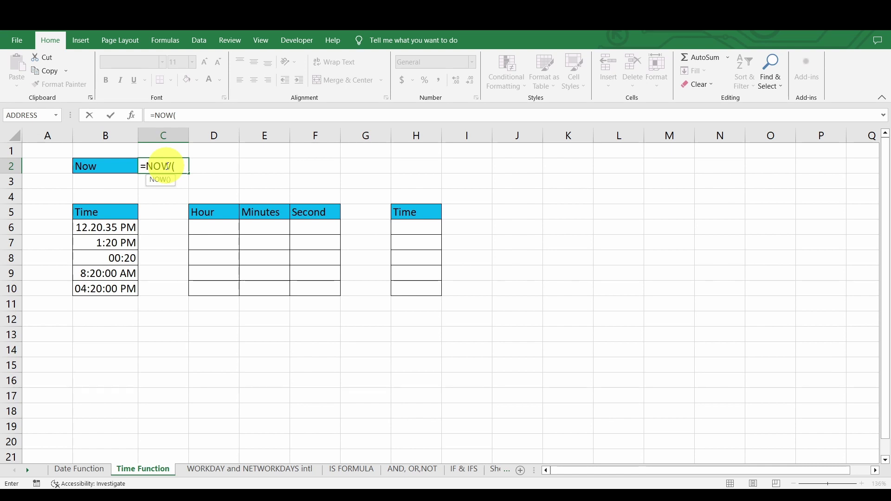
key("Return")
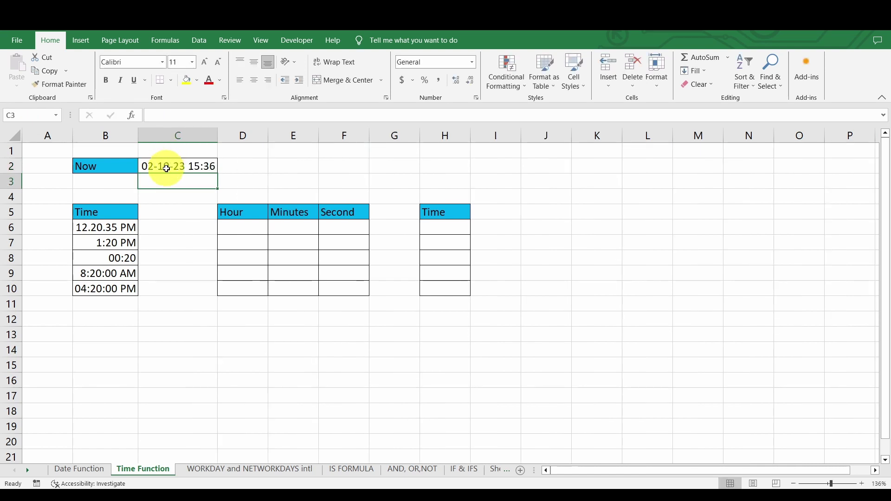
left_click(196, 168)
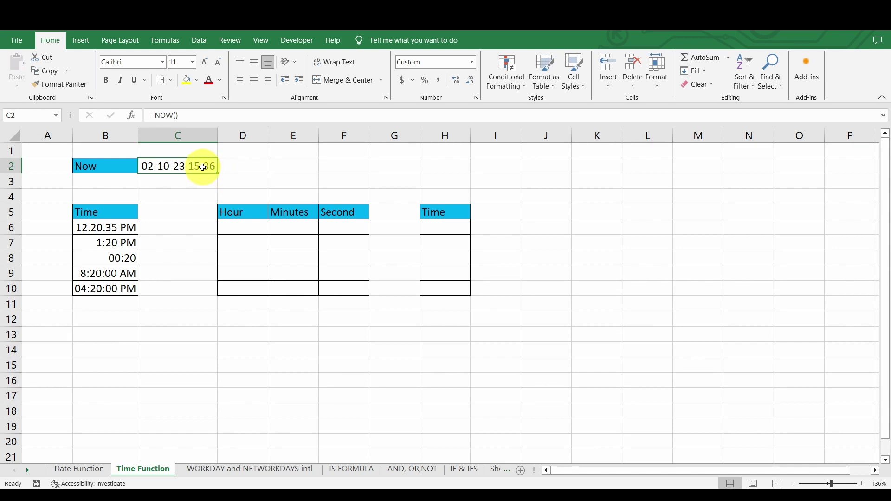
mouse_move(836, 499)
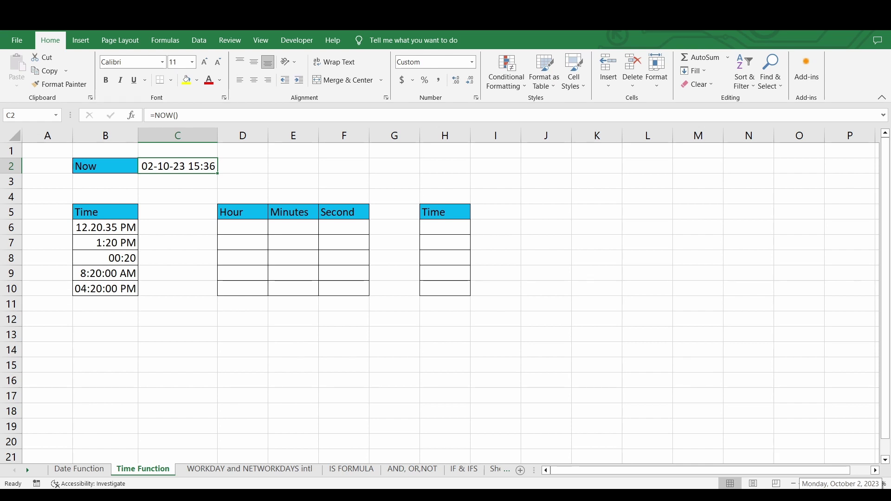
left_click(195, 213)
left_click(199, 167)
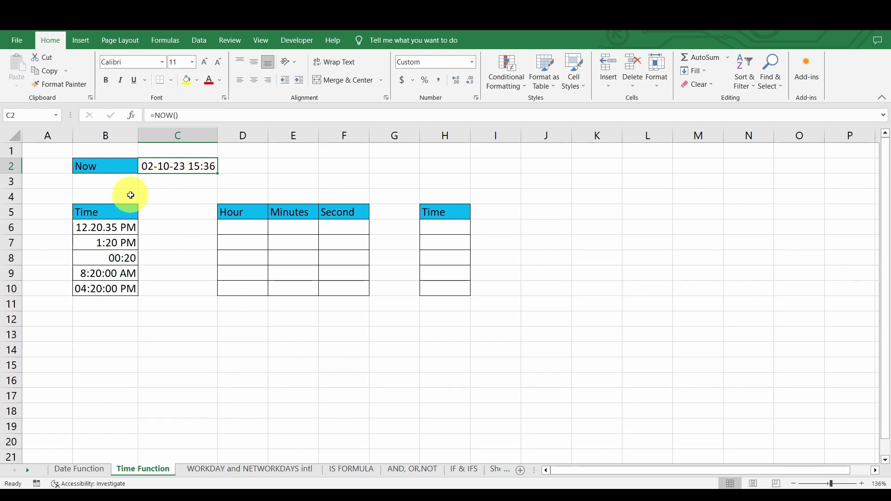
Step: Examine the differently formatted sample times in B6:B10 and the Hour, Minutes and Second columns
left_click(96, 228)
left_click(100, 243)
left_click(108, 260)
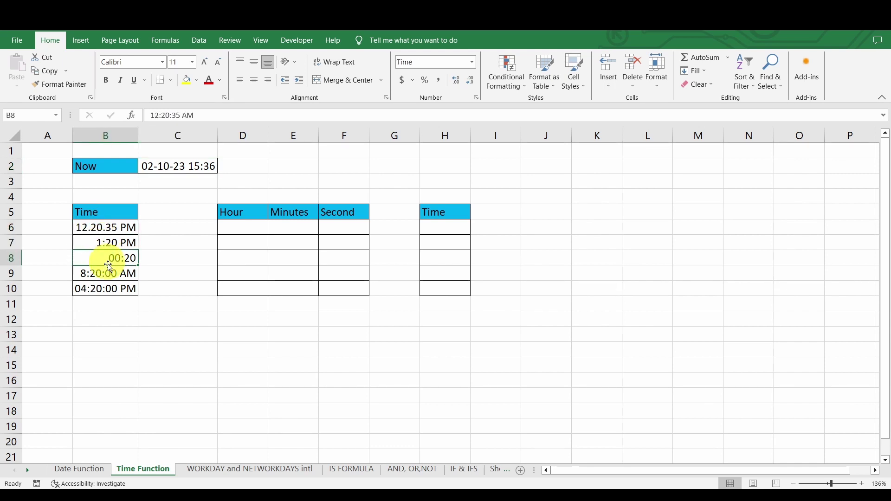
left_click(105, 273)
left_click(116, 286)
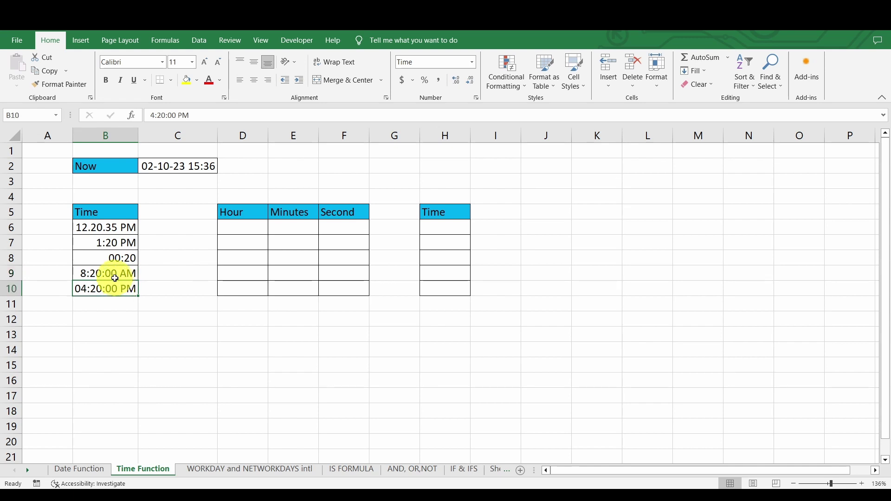
left_click(115, 273)
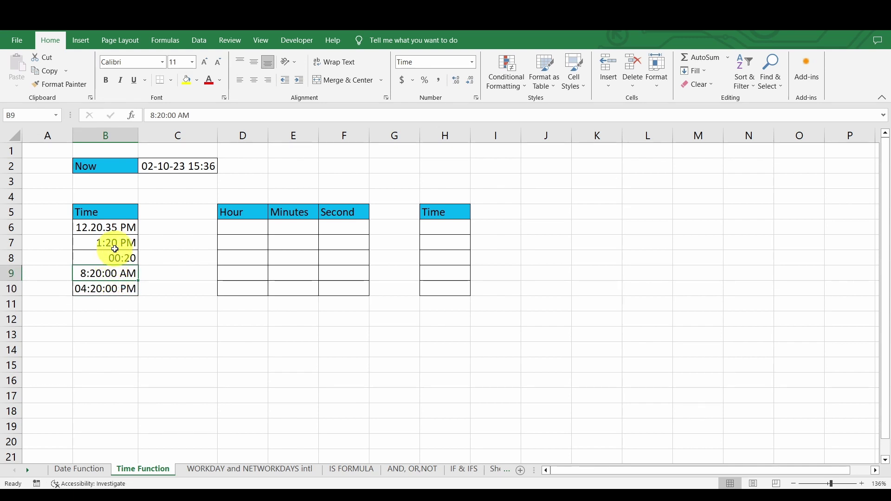
left_click(114, 227)
left_click(117, 244)
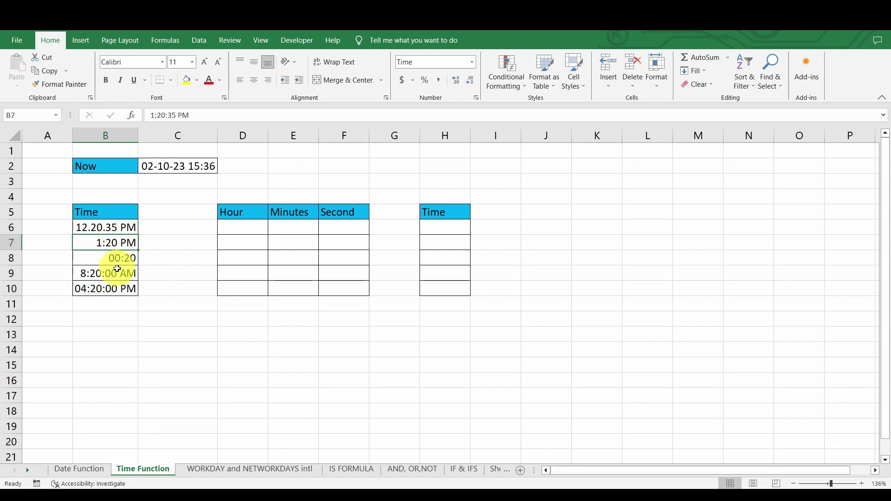
left_click(119, 258)
left_click(245, 226)
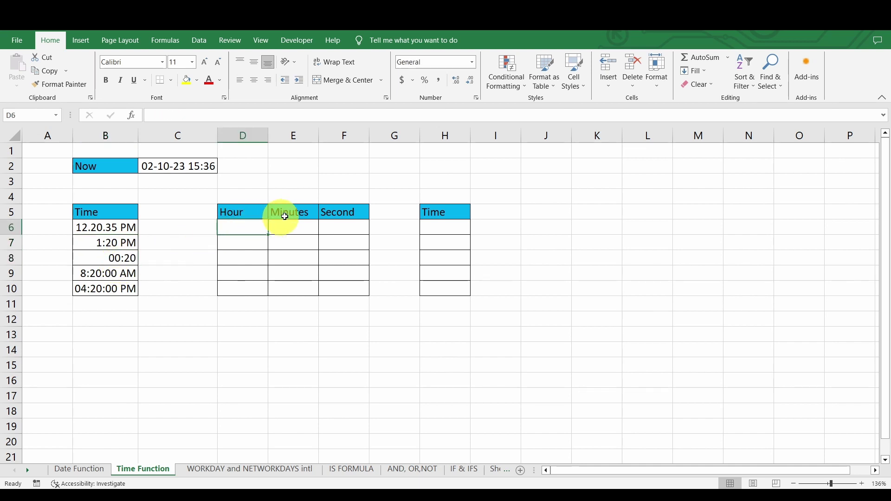
left_click(285, 216)
left_click(324, 213)
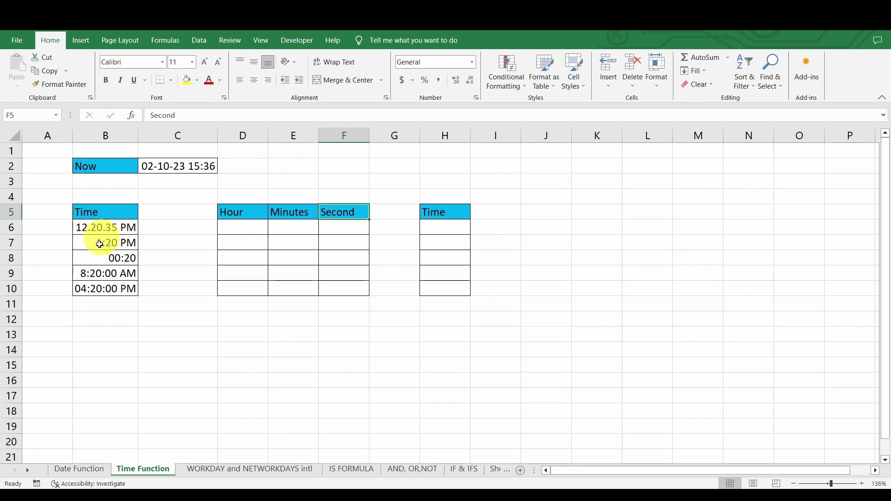
Step: Extract the hour of B6 in D6 with the HOUR function and fill the formula down to D10
left_click(237, 226)
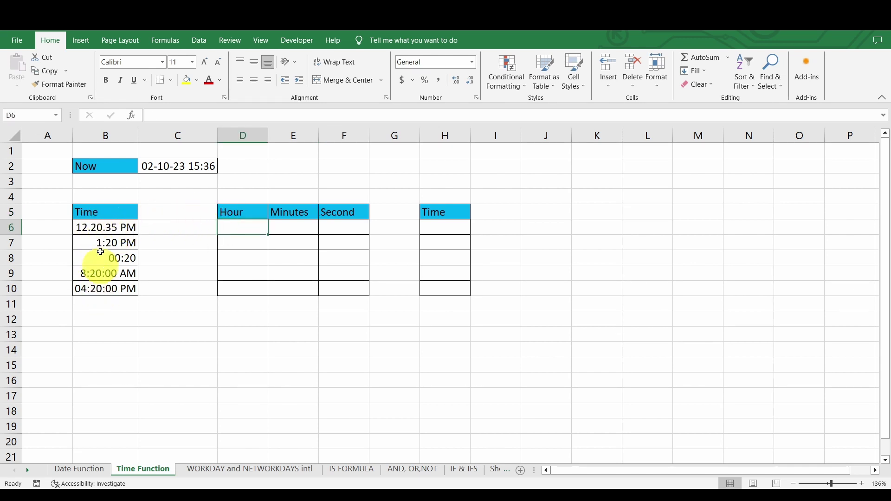
type("=")
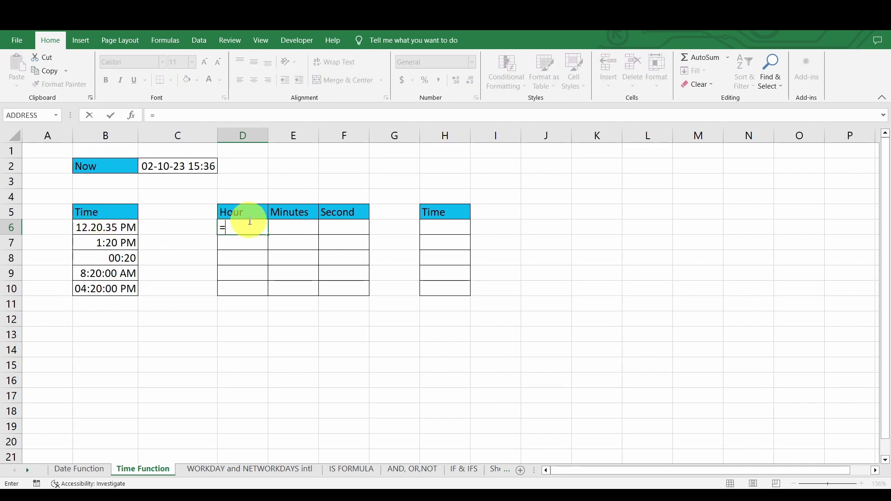
type("HPU")
key("BackSpace")
type("OU")
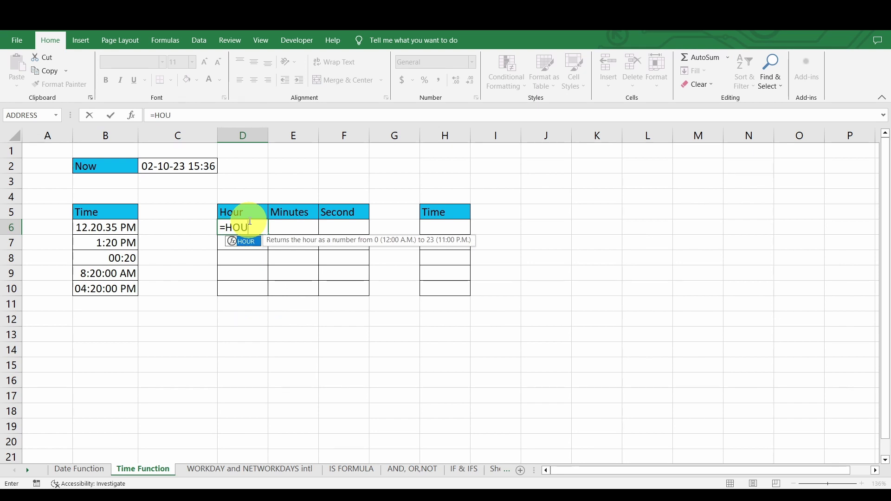
type("R(")
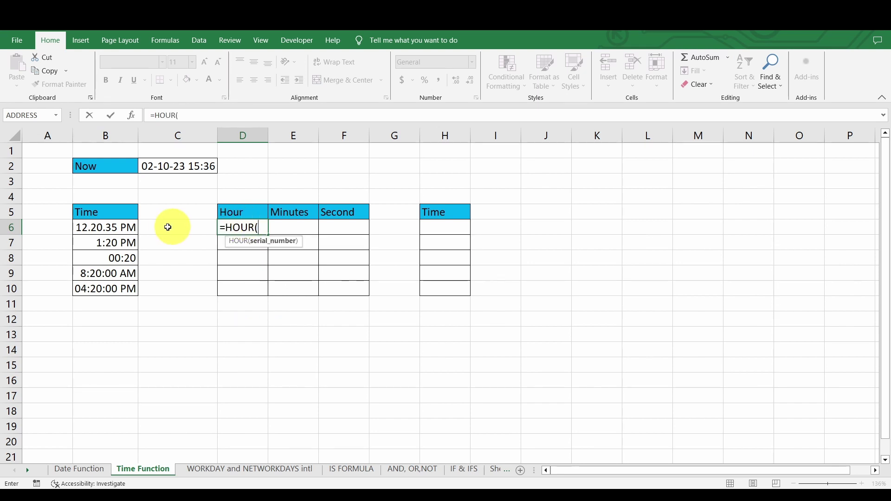
left_click(113, 228)
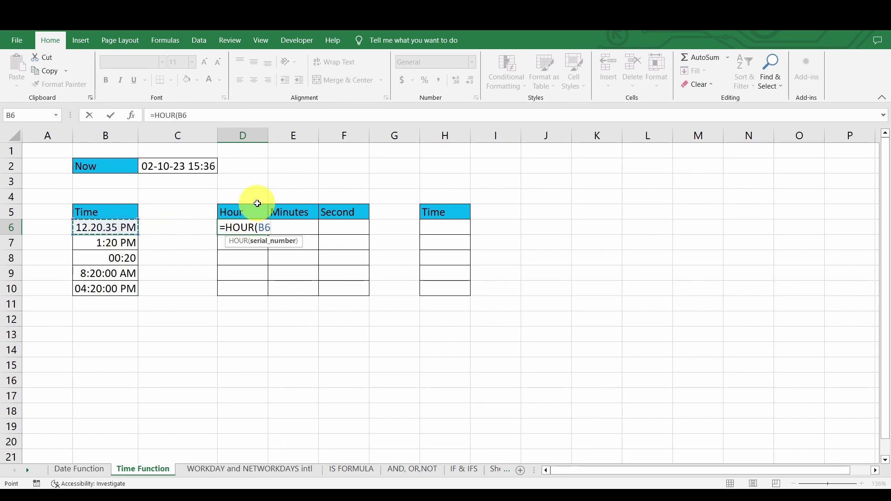
key("Return")
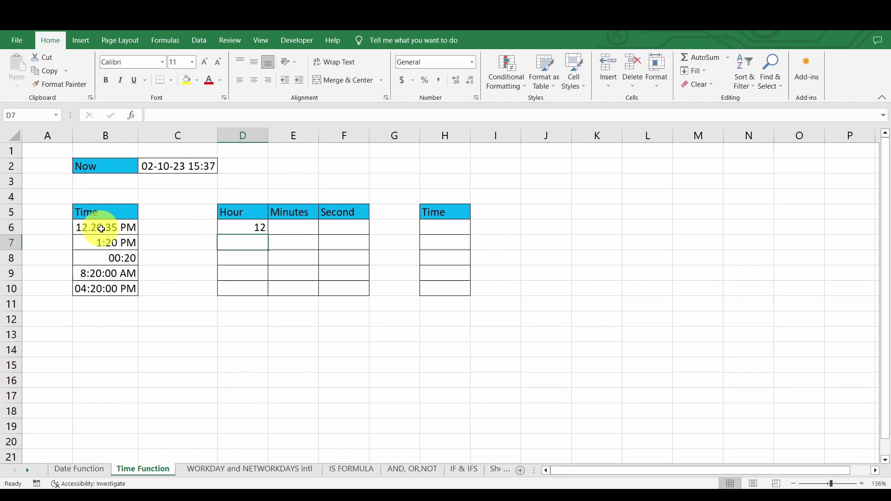
left_click(247, 224)
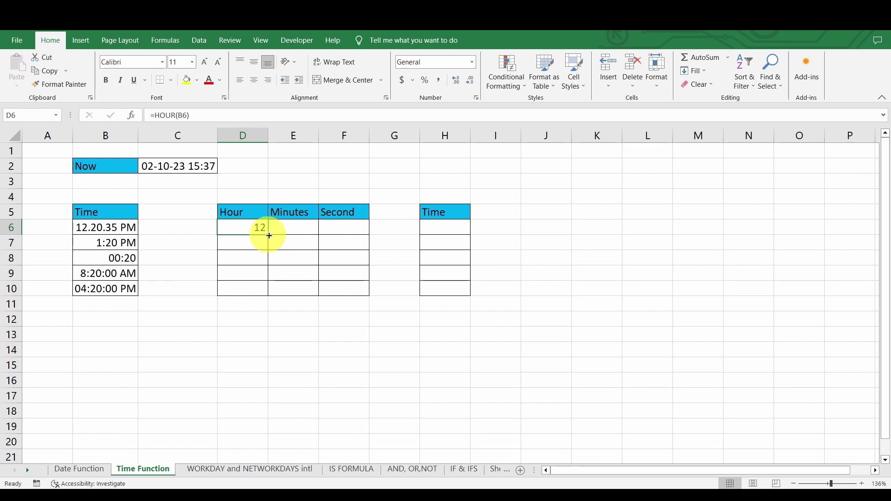
left_click_drag(268, 236, 267, 290)
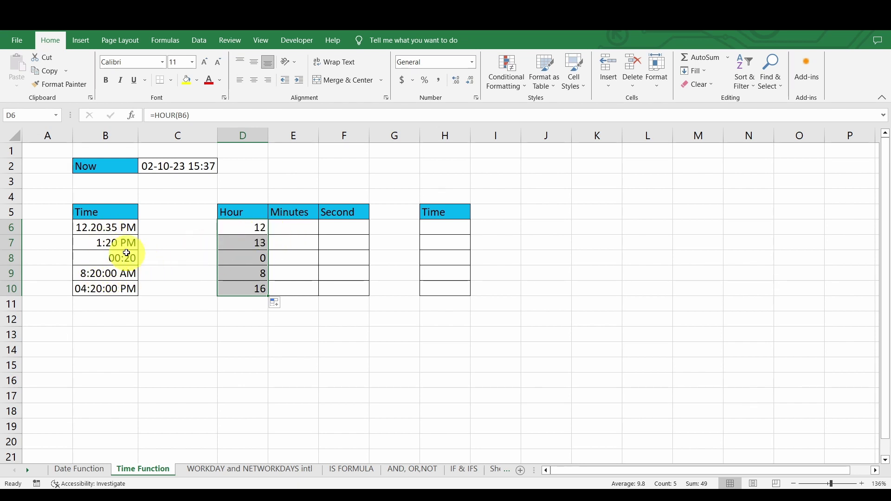
Step: Extract the minutes of B6 in E6 with the MINUTE function and fill the formula down to E10
left_click(285, 227)
type("=MIN")
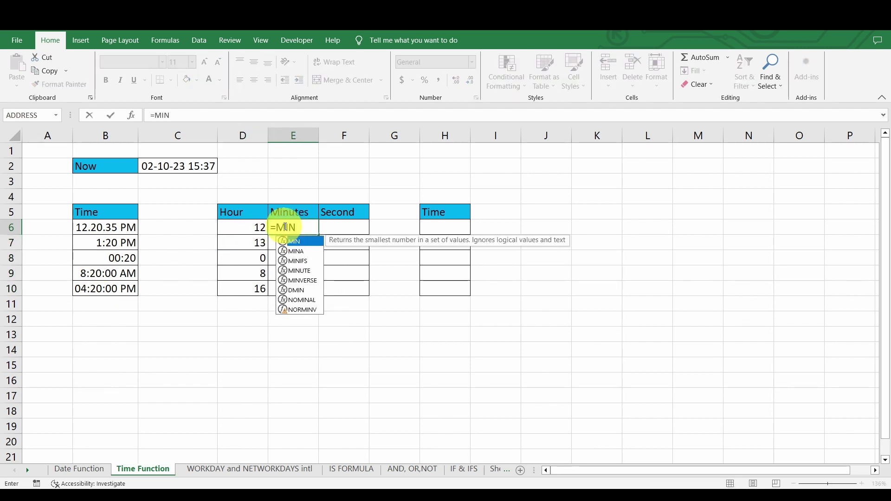
type("U")
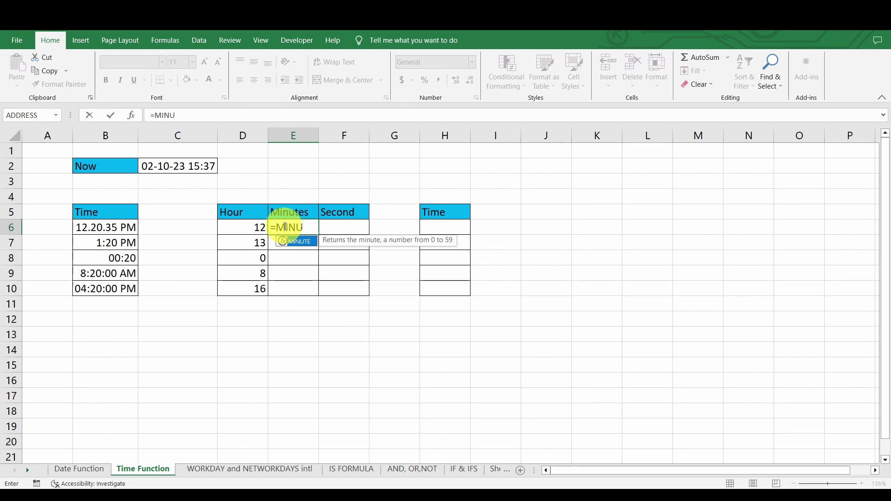
key("Tab")
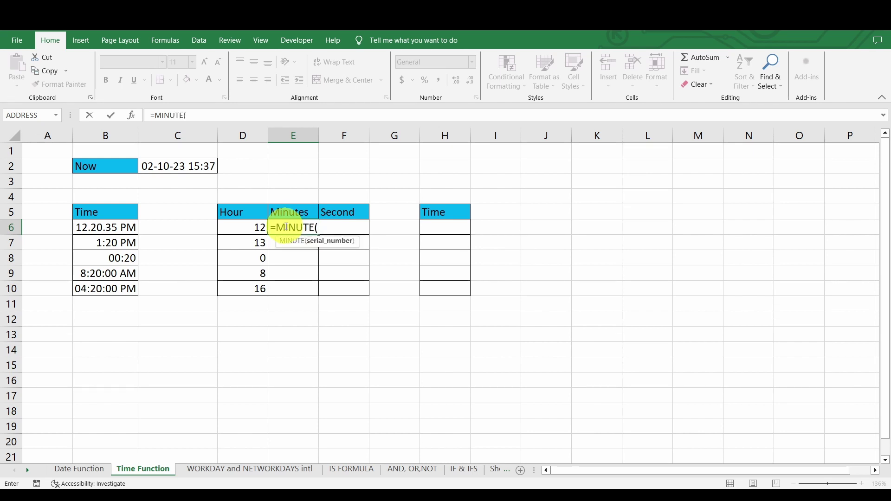
left_click(95, 227)
key("Return")
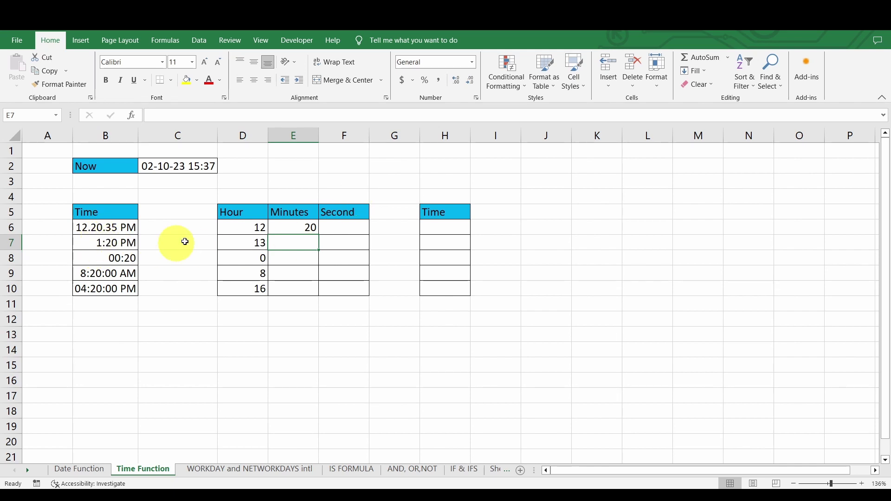
left_click(307, 227)
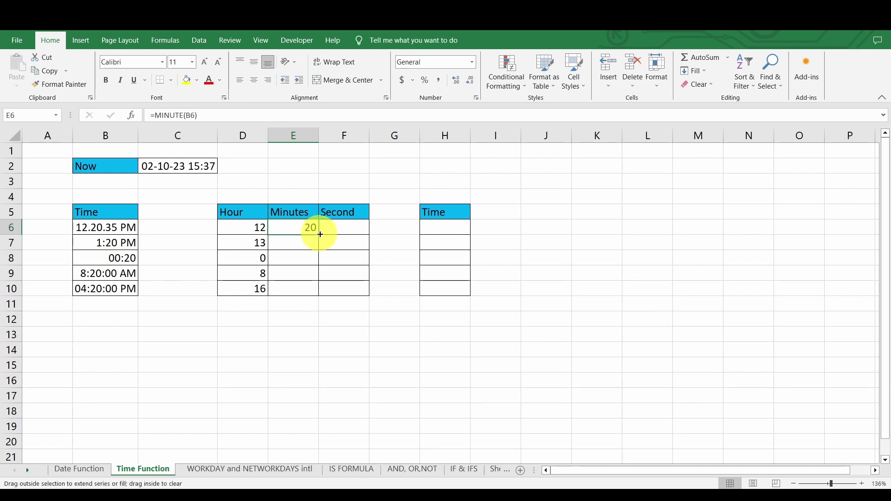
double_click(317, 235)
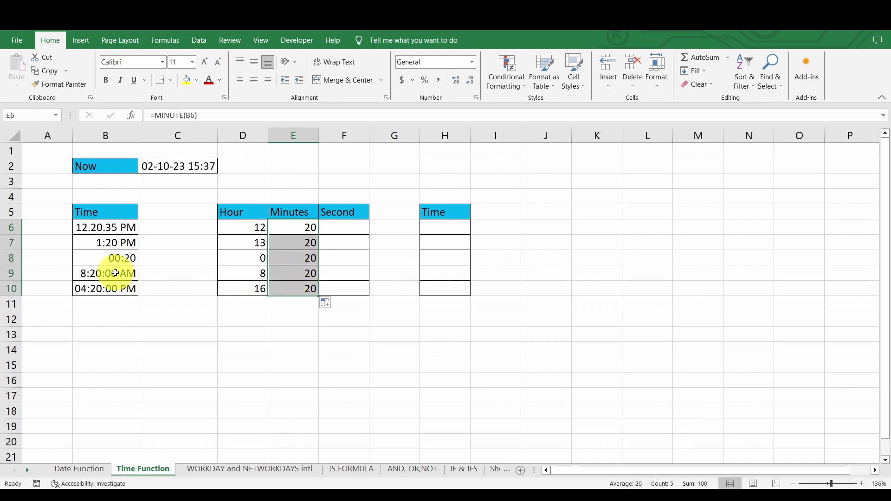
Step: Change the minutes of the time in B8 to 35
double_click(124, 260)
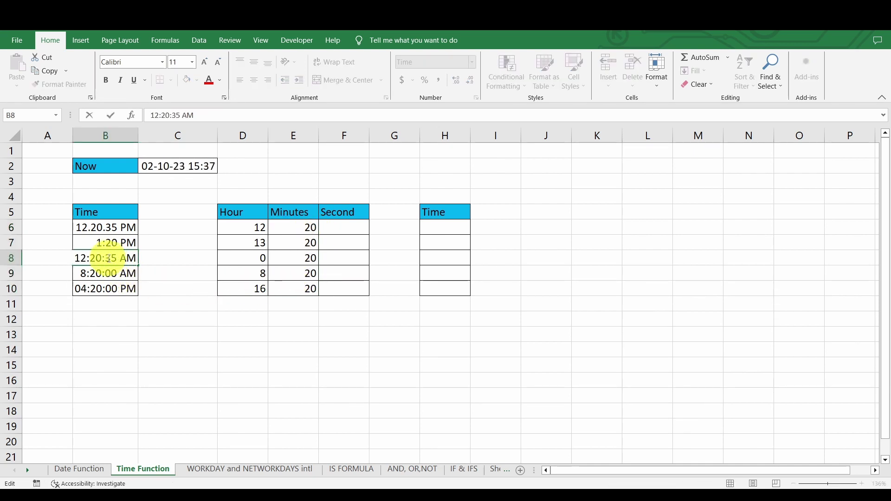
key("BackSpace")
key("BackSpace")
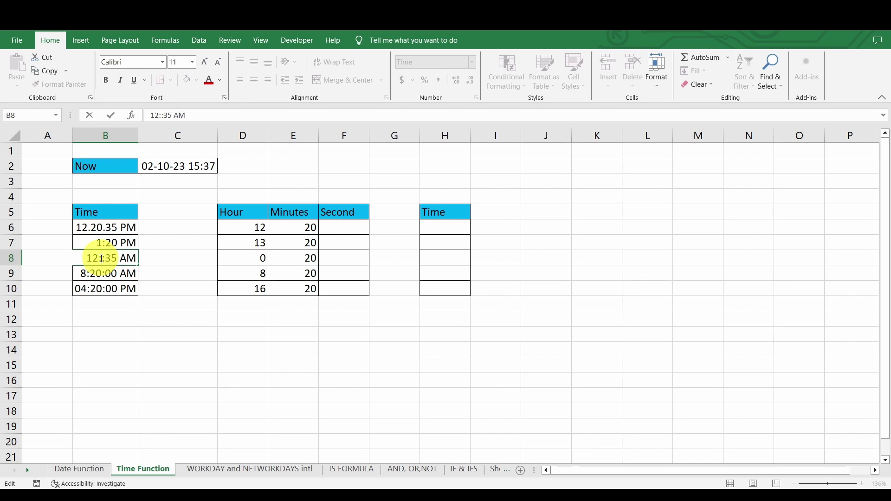
type("35")
key("Return")
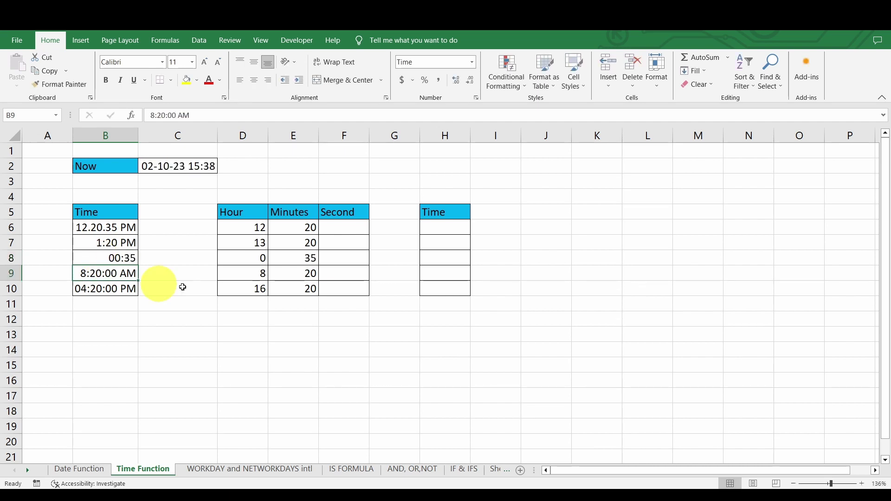
Step: Change the time in B10 to 4:22:00 PM and check the formulas in the Minutes column
left_click(109, 295)
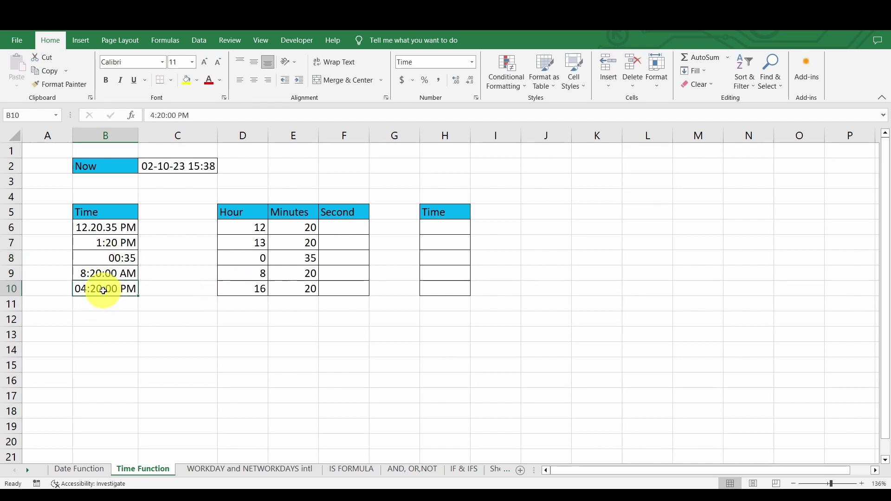
double_click(103, 289)
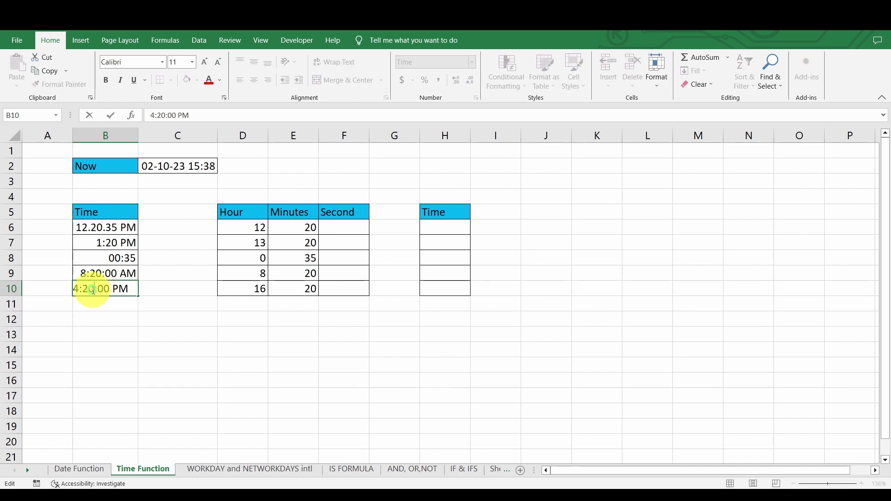
key("BackSpace")
type("2")
key("Return")
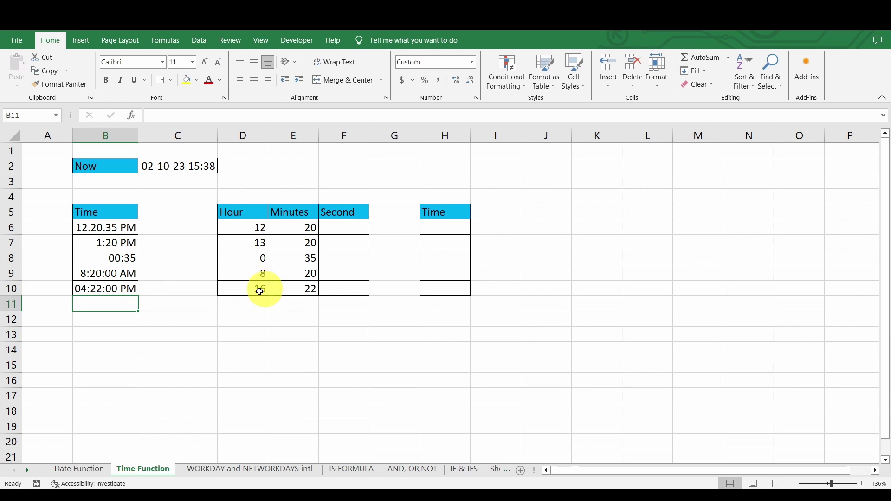
left_click(296, 280)
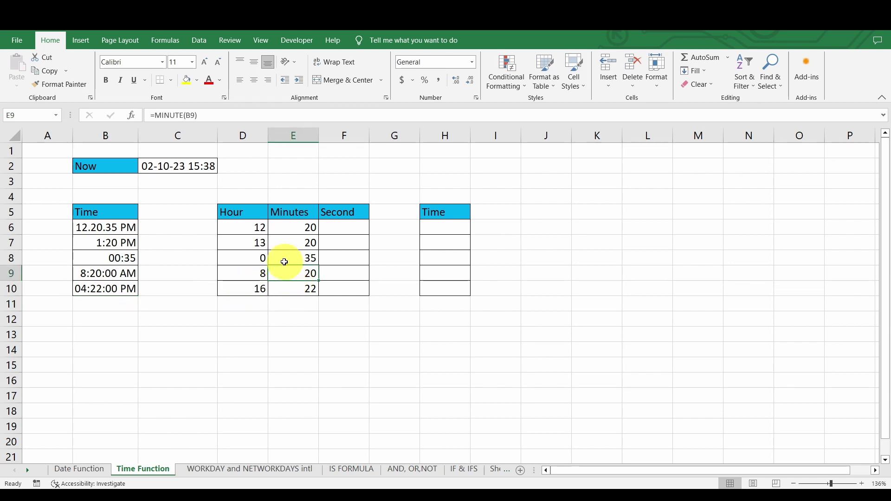
Step: Extract the seconds of B6 in F6 with the SECOND function and fill the formula down to F10
left_click(326, 227)
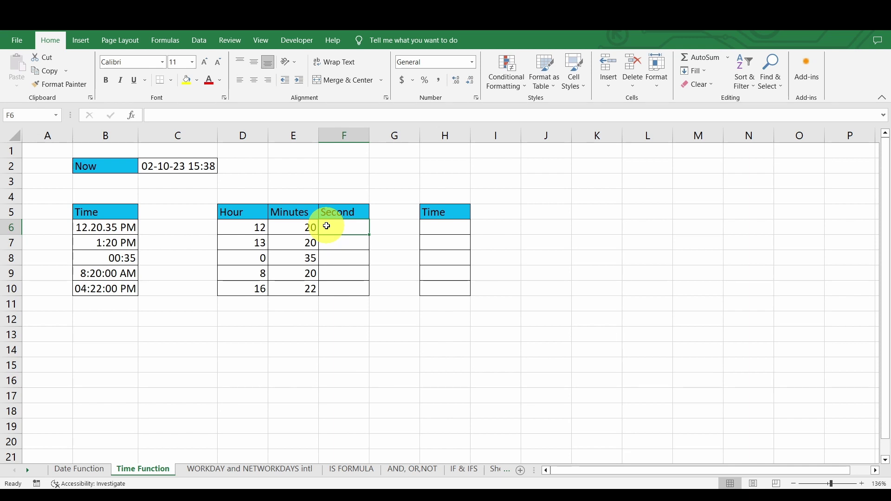
type("=SECO")
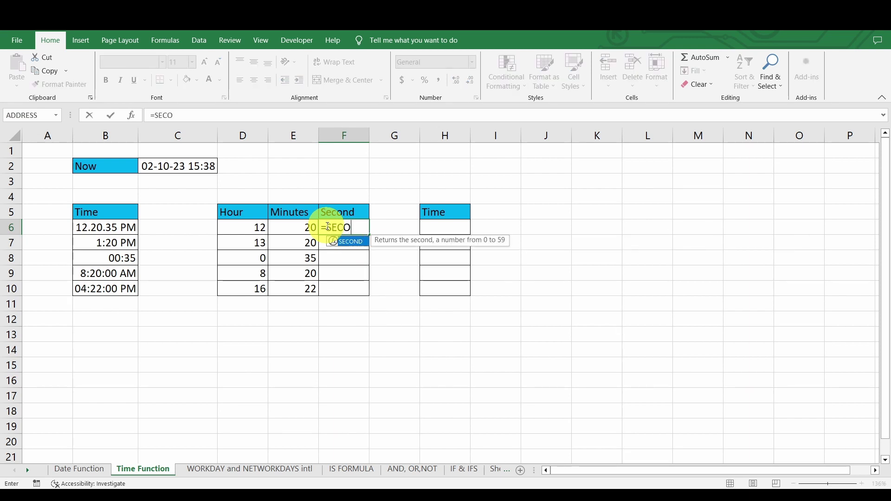
key("Tab")
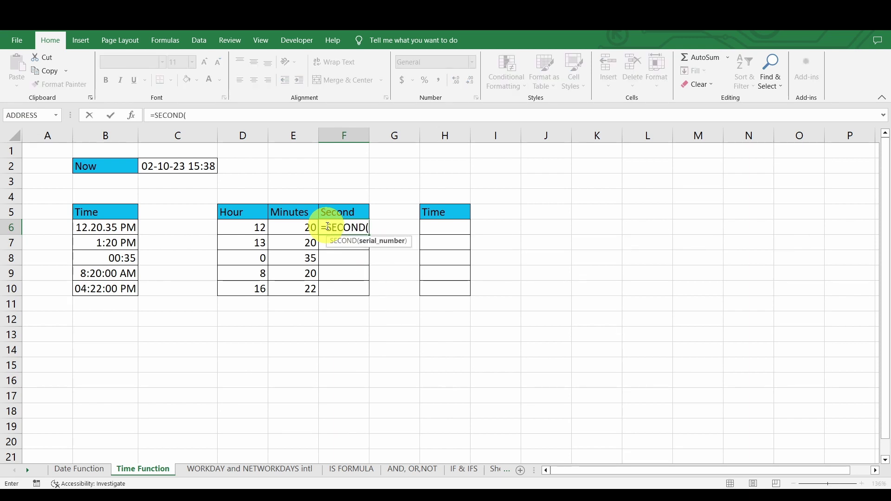
left_click(130, 227)
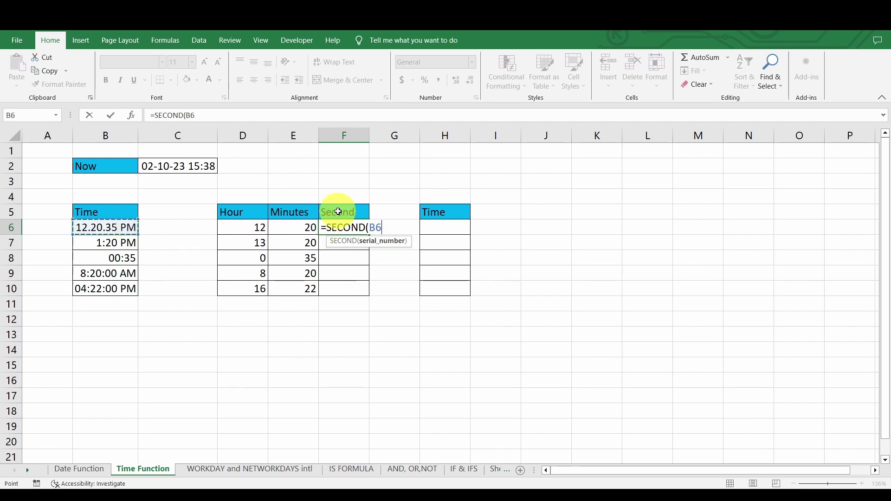
key("Return")
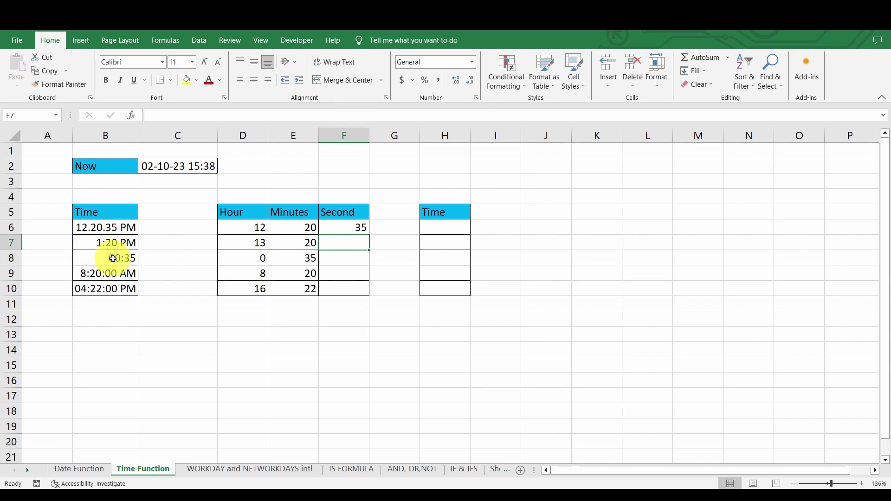
left_click(343, 229)
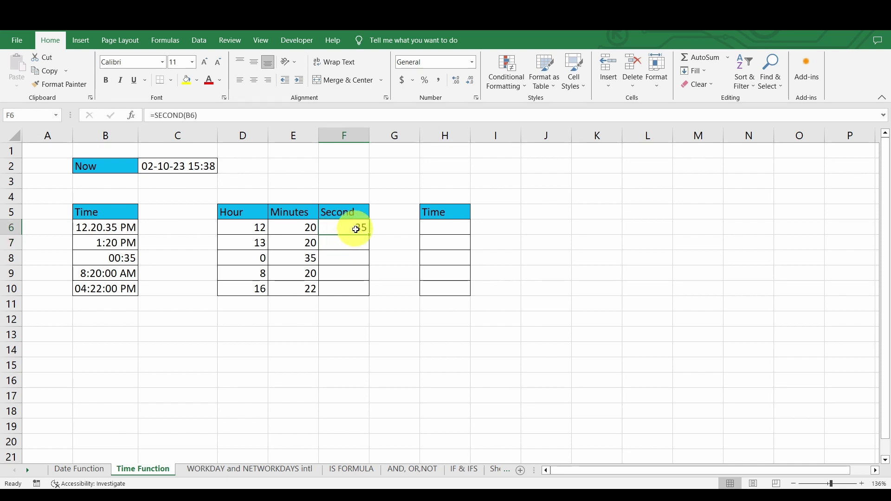
double_click(368, 235)
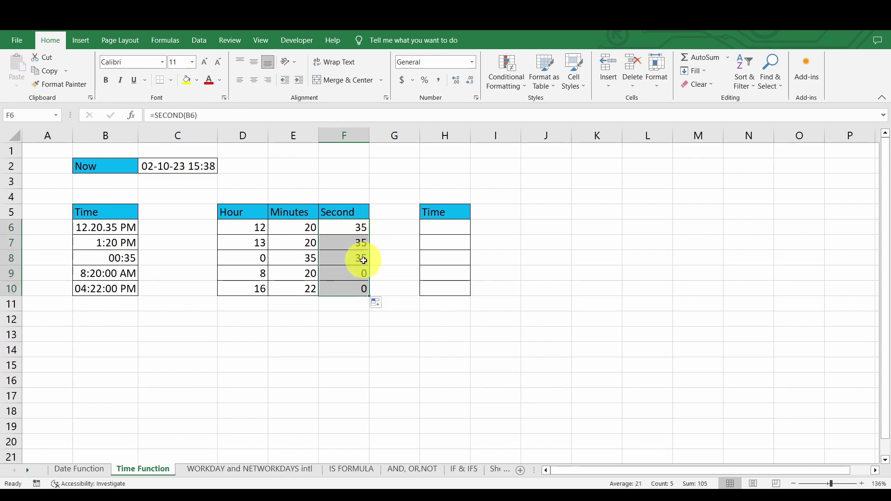
Step: Inspect the full stored times in B7 and B8, including their seconds, and the formula in F6
left_click(120, 244)
double_click(120, 245)
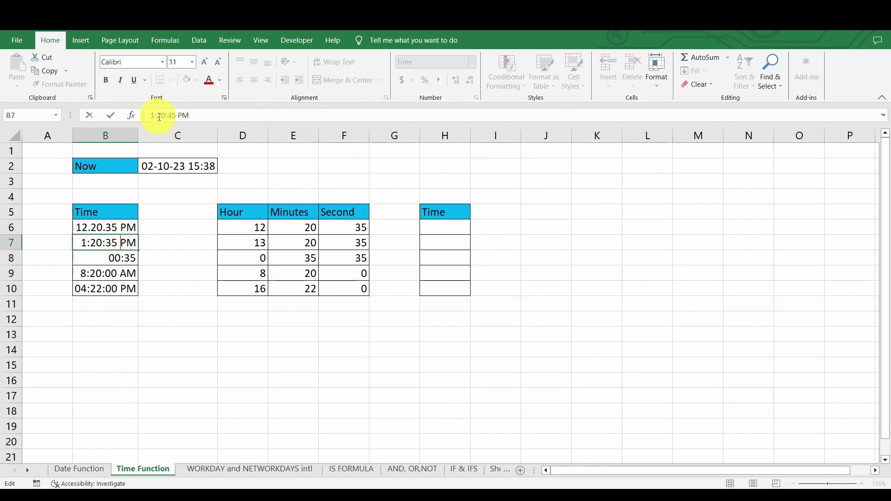
left_click(179, 116)
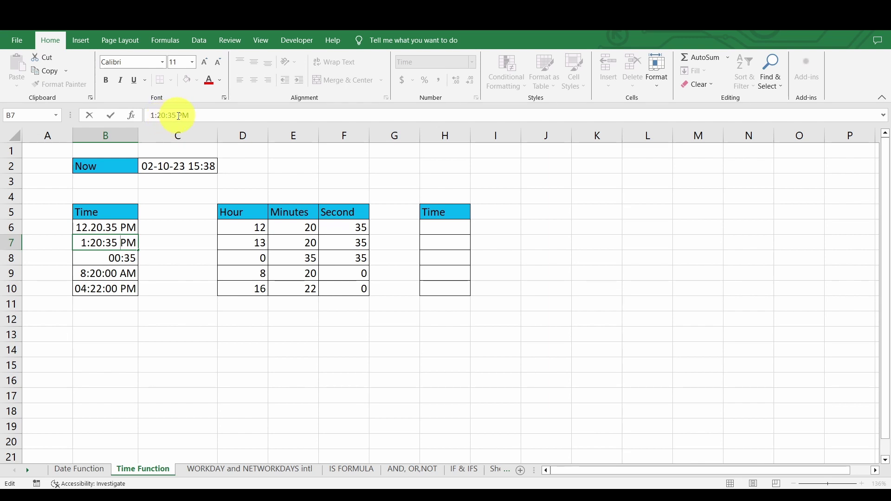
double_click(116, 260)
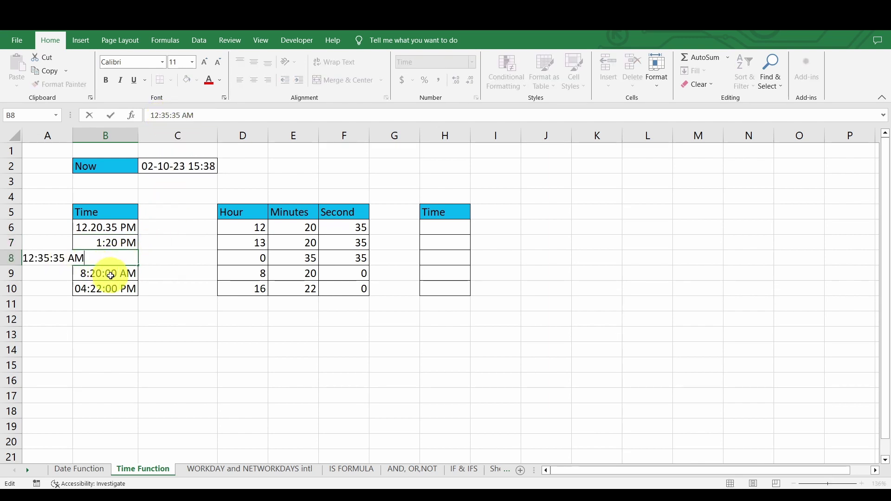
left_click(344, 232)
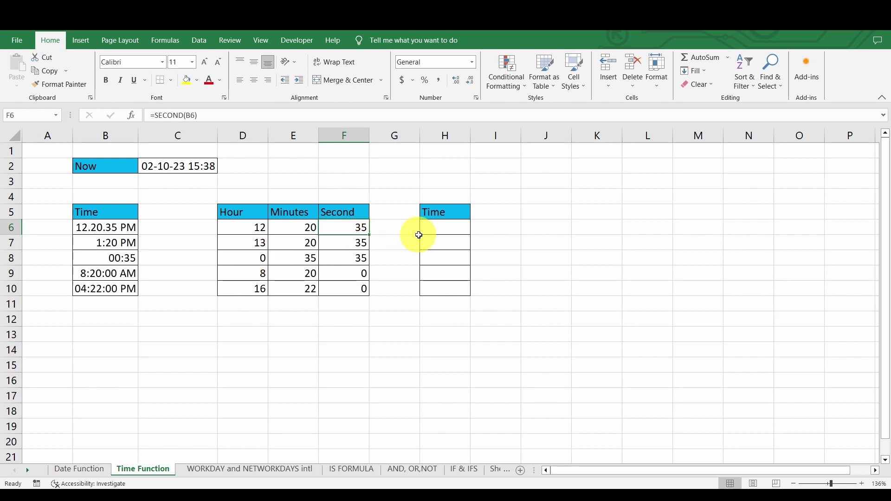
Step: Combine D6, E6 and F6 into a time in H6 with the TIME function and fill the formula down to H10
left_click(433, 229)
type("=")
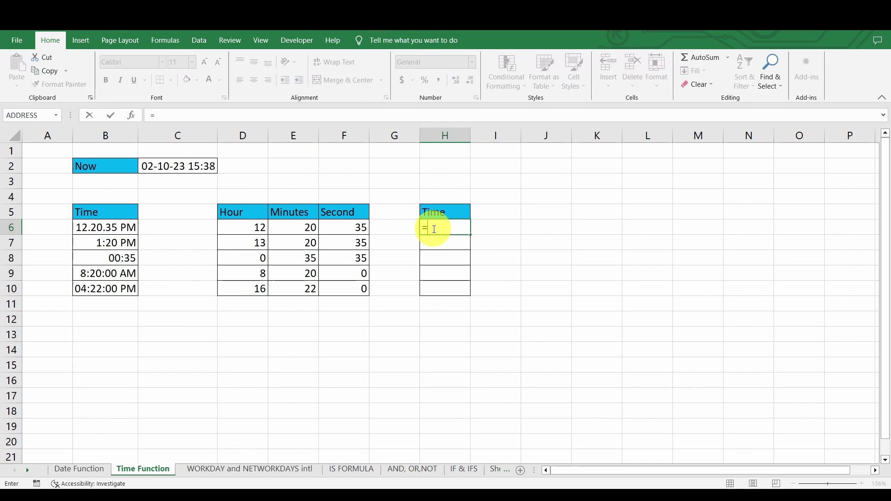
type("TIM")
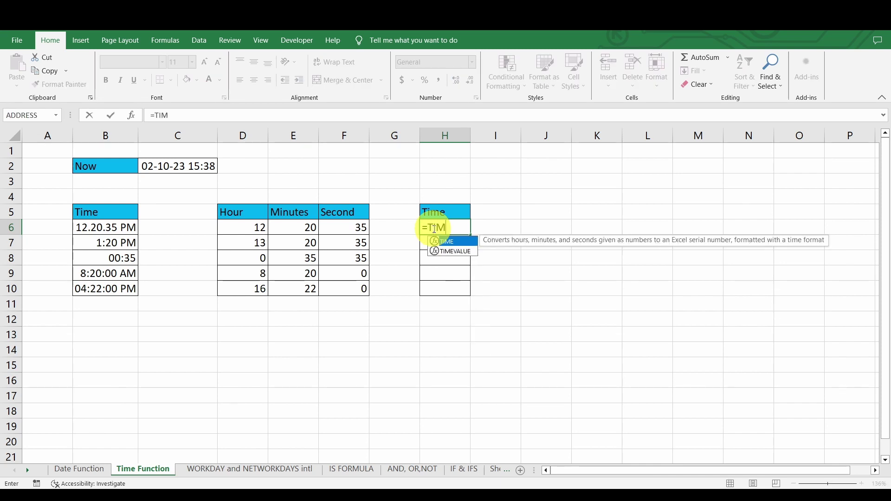
key("Tab")
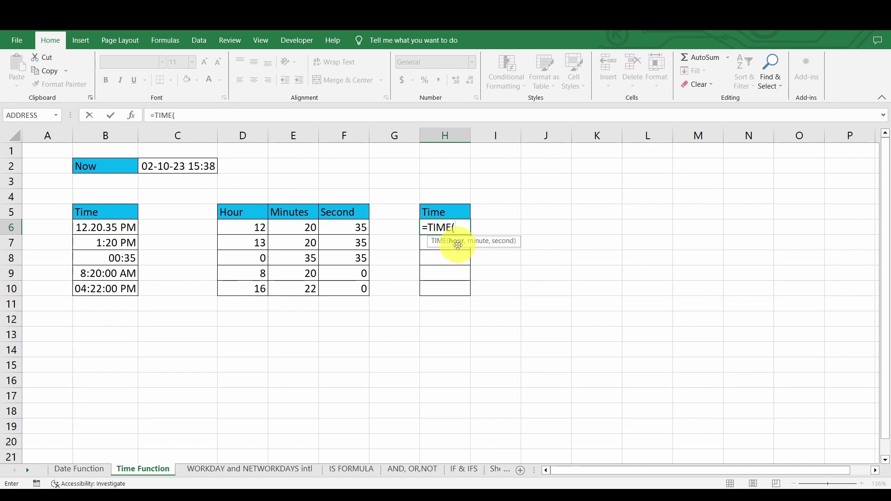
left_click(242, 229)
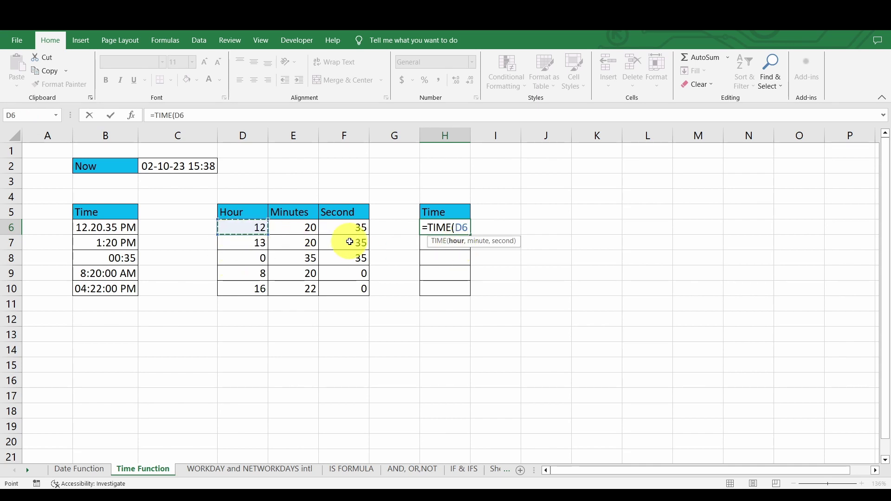
type(",")
left_click(302, 227)
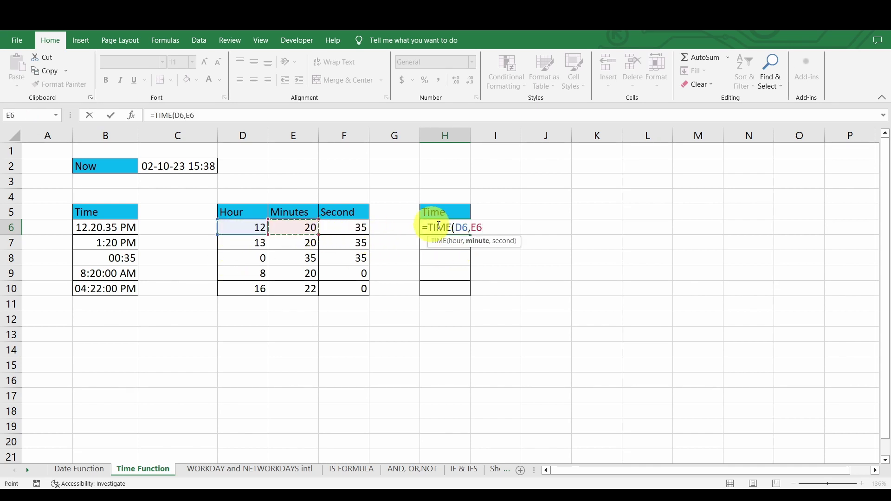
type(",")
left_click(366, 227)
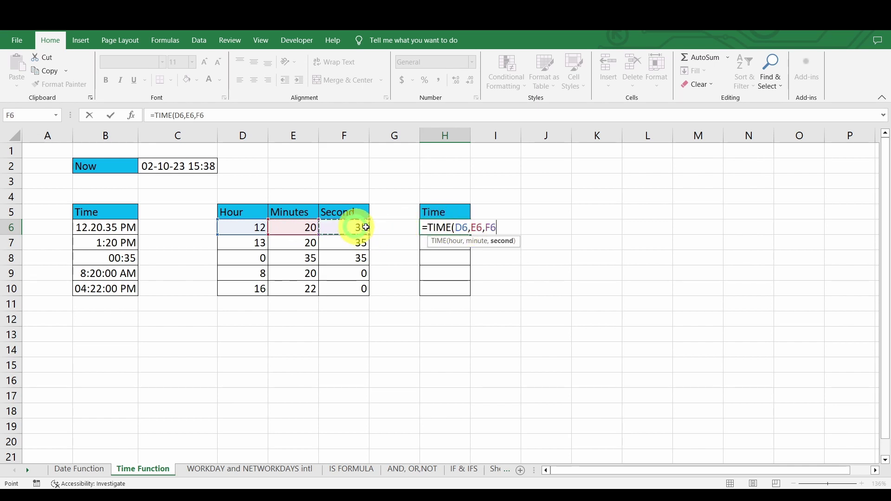
type(")")
key("Return")
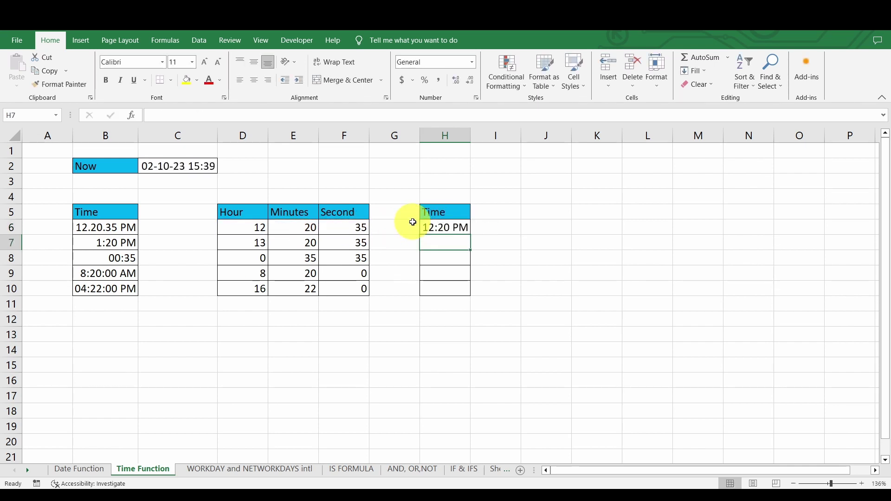
left_click(457, 234)
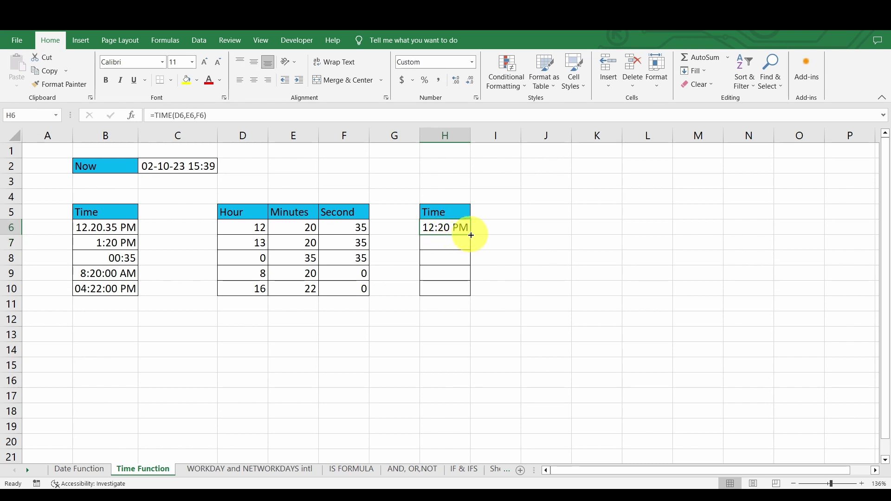
left_click_drag(471, 236, 474, 288)
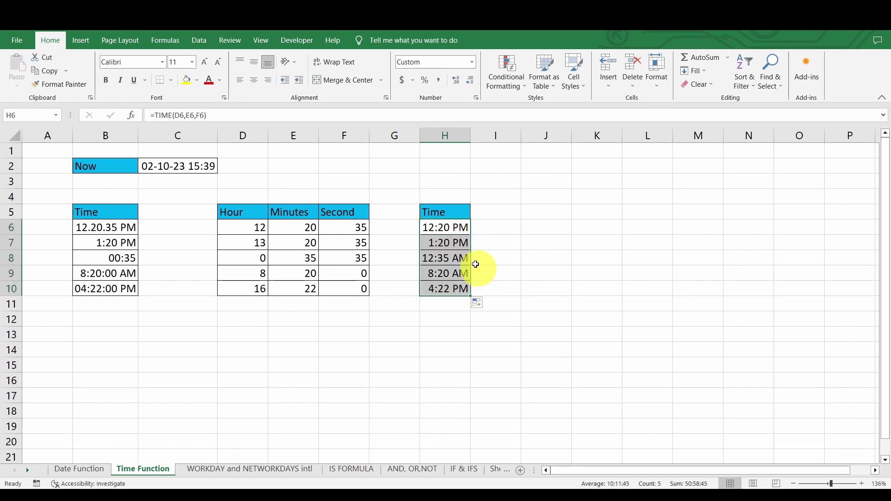
Step: Format H6:H10 with the second 13:30:55 type in the Time category and check the cells
left_click(477, 99)
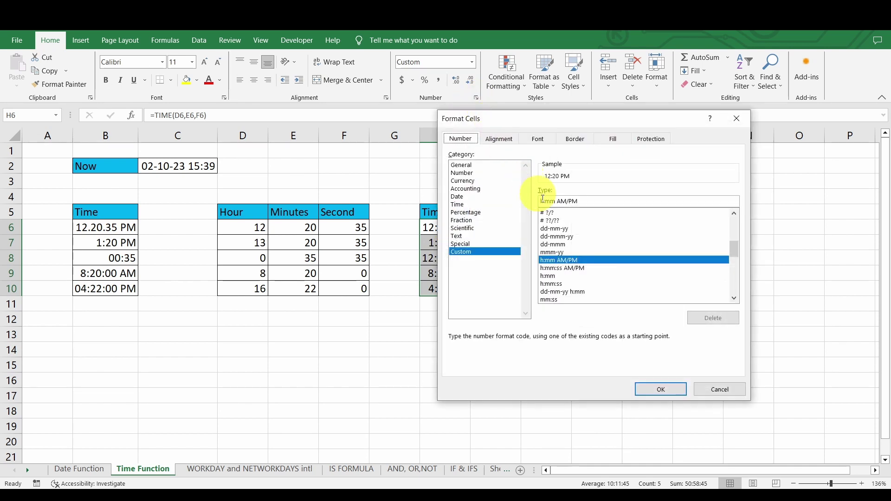
left_click(475, 197)
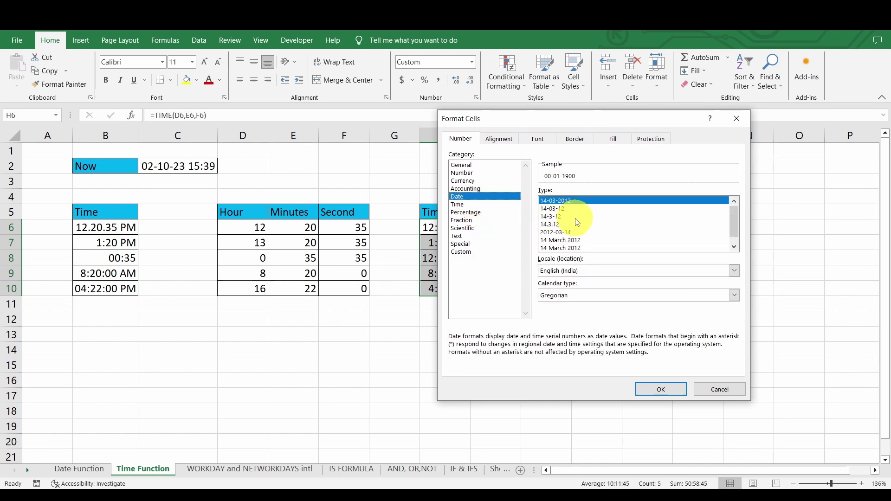
left_click(510, 205)
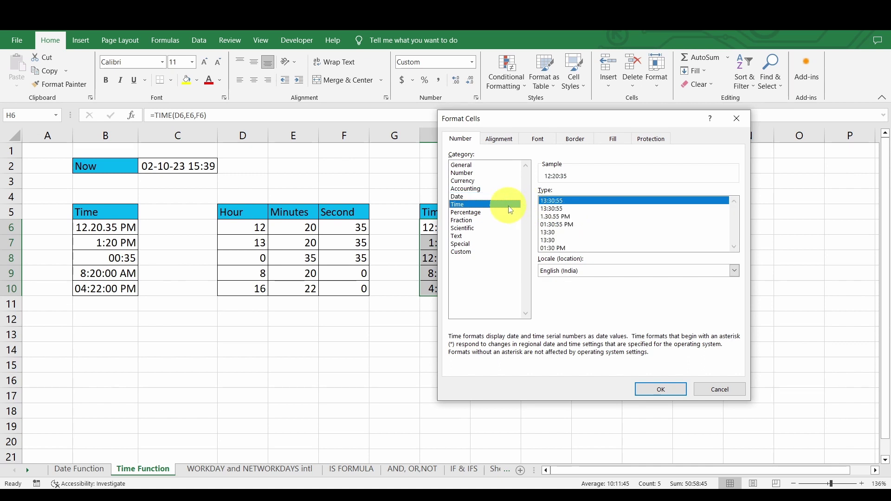
left_click(564, 208)
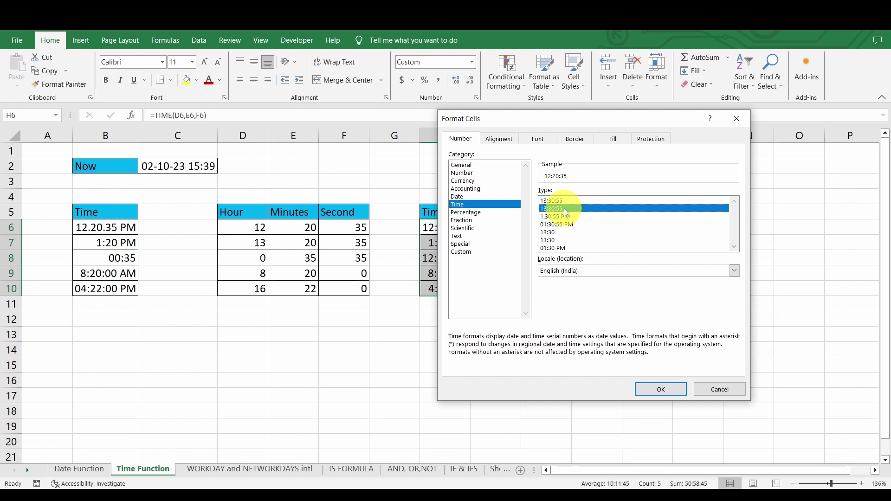
left_click(661, 390)
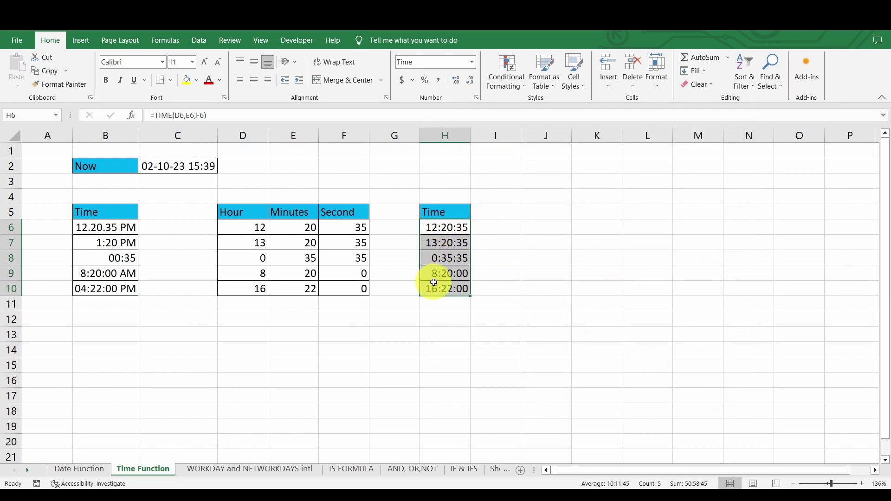
left_click(445, 261)
left_click(448, 244)
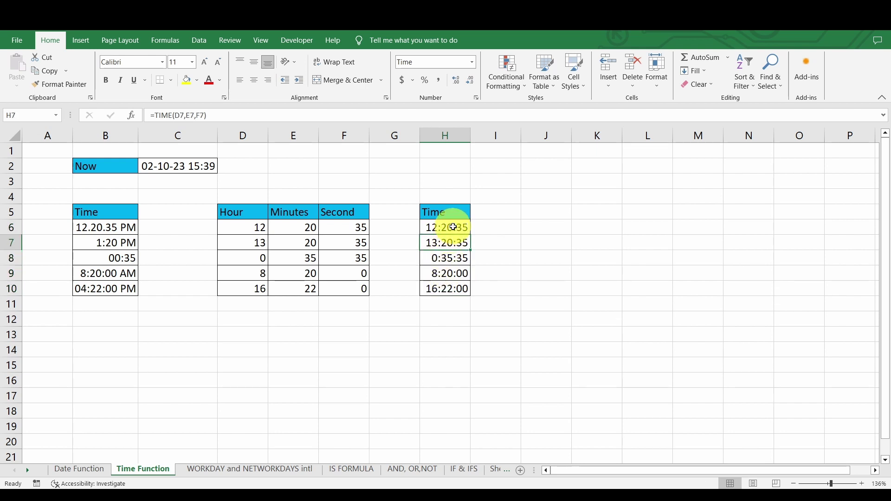
Step: Change the number format of H6:H10 to the 01:30 PM time type
left_click(454, 227)
left_click_drag(462, 244, 462, 286)
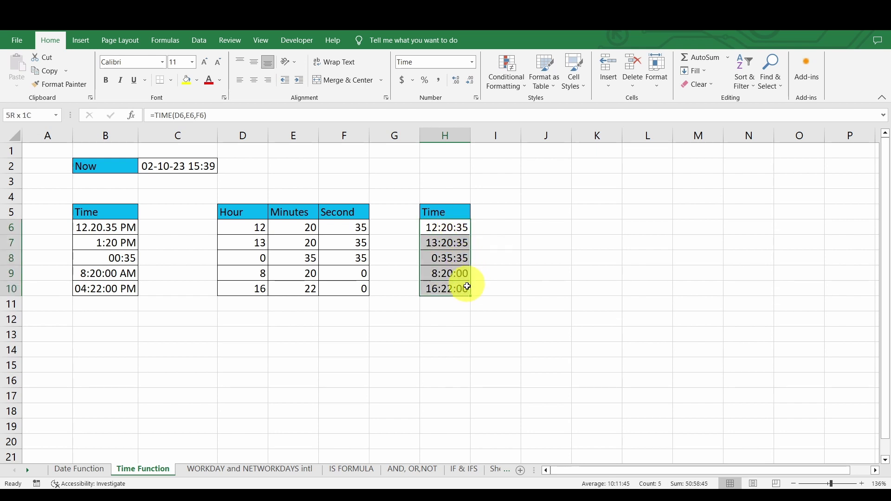
left_click(477, 98)
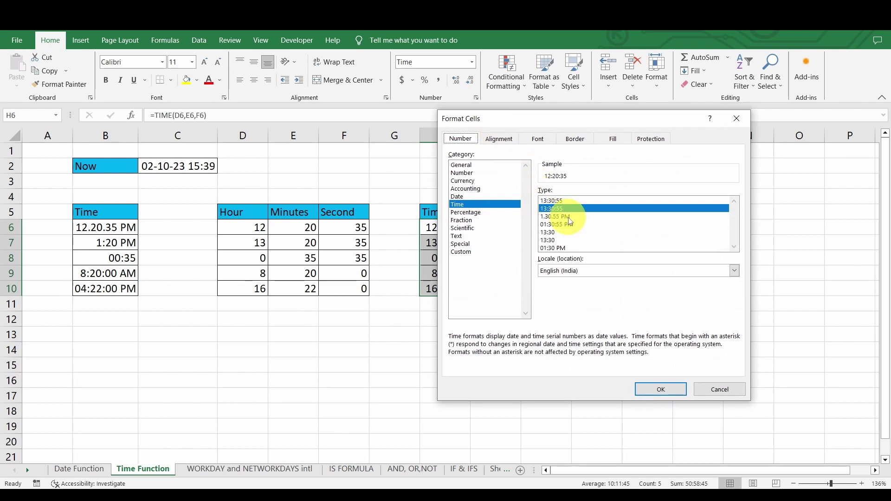
left_click(565, 250)
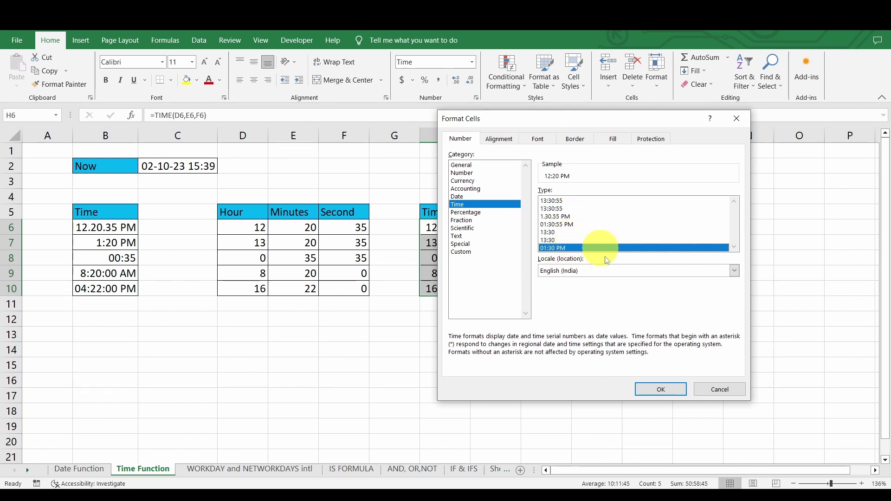
left_click(652, 389)
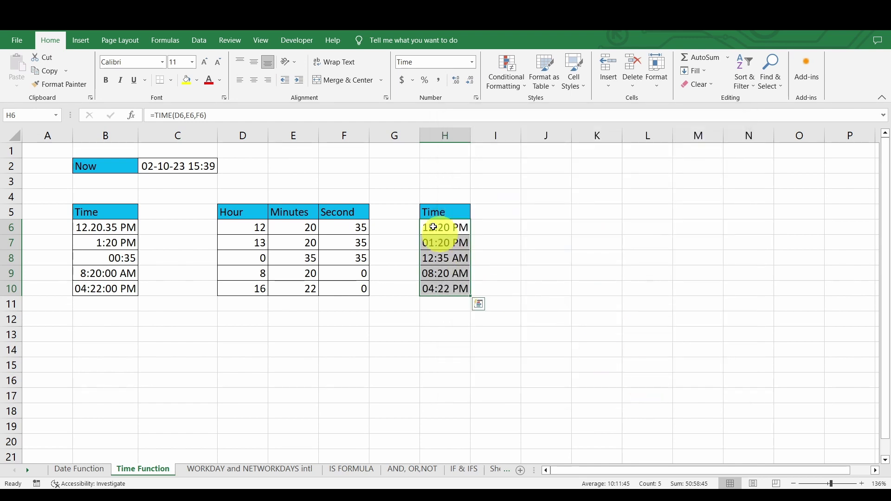
Step: Review the TIME formula in H9, the SECOND formula in F8 and the MINUTE formula in E8
left_click(444, 250)
left_click(439, 273)
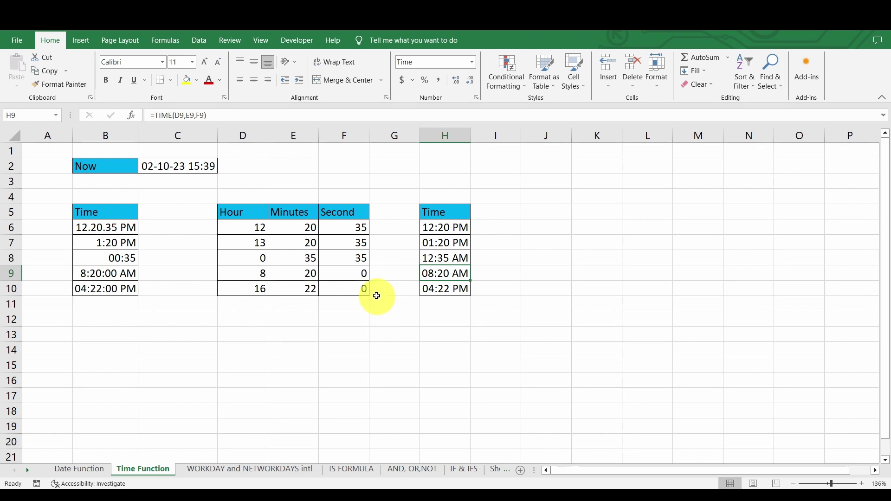
left_click(358, 258)
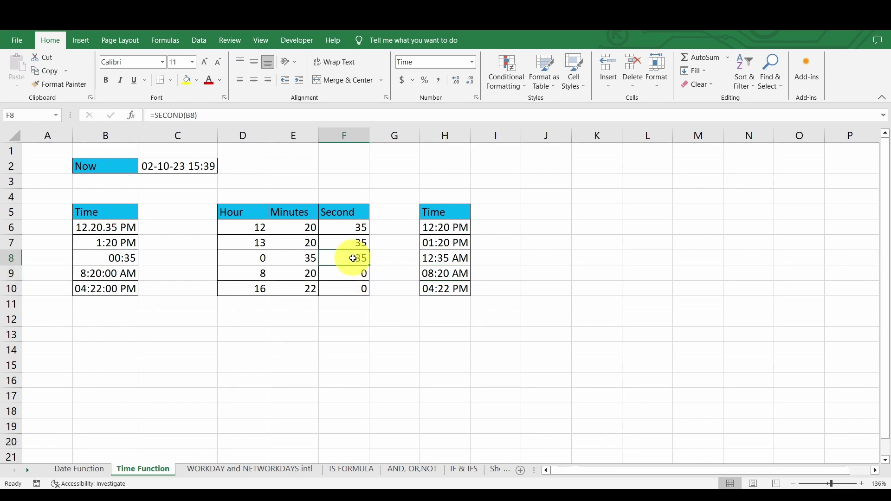
left_click(305, 255)
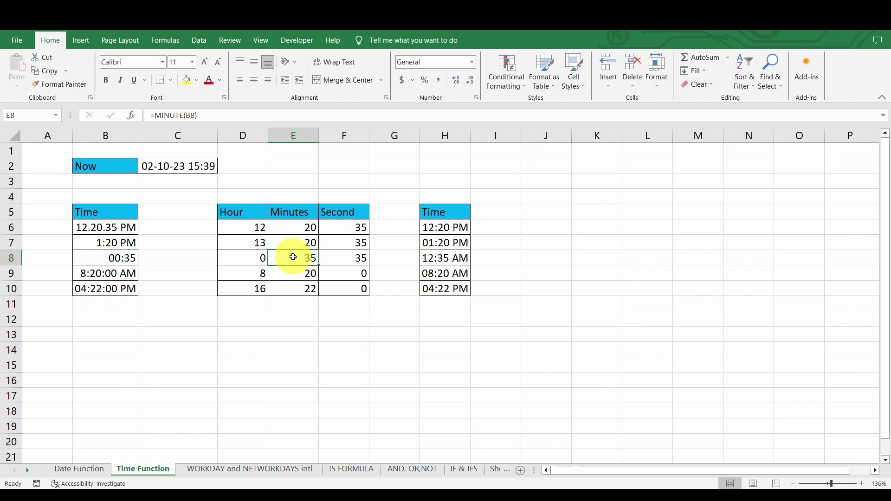